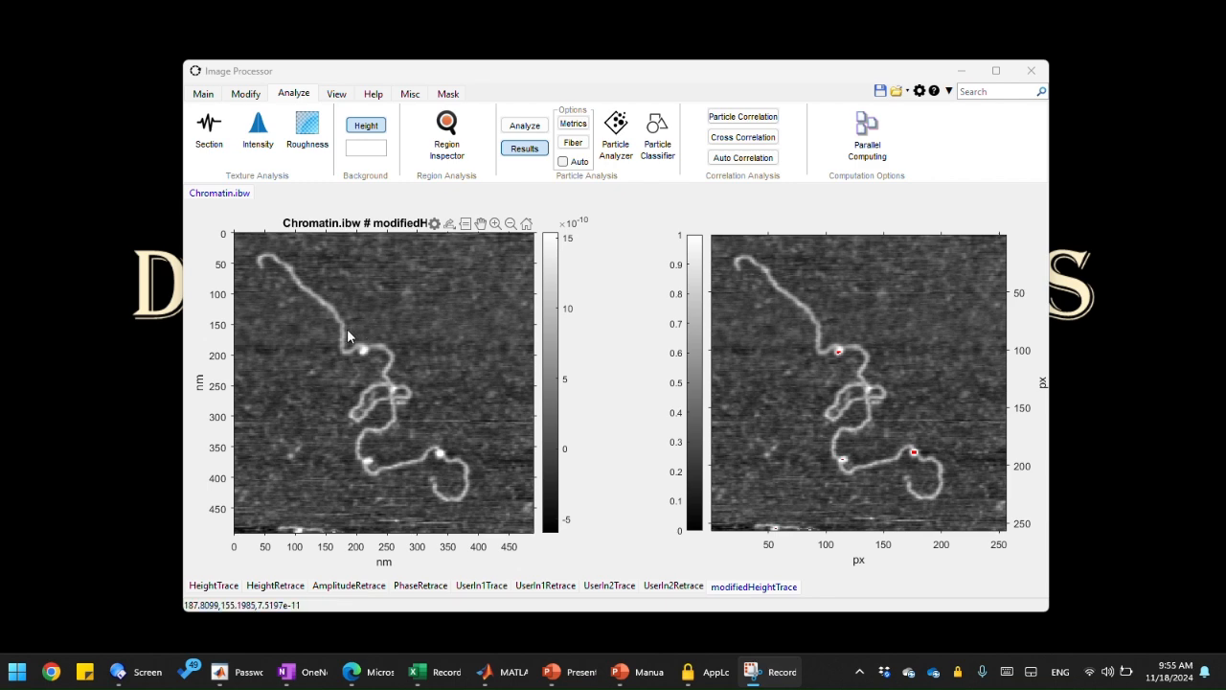
mouse_move(347, 327)
left_mouse_down()
mouse_move(355, 363)
mouse_move(378, 367)
left_mouse_up()
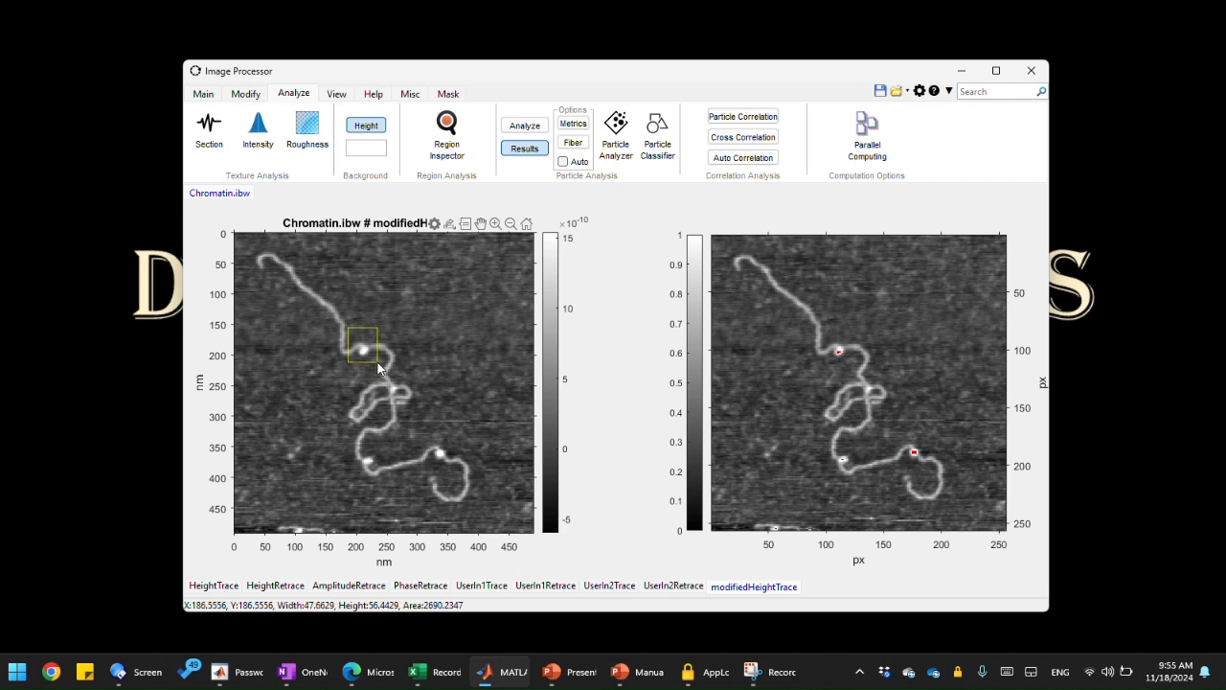
right_click(378, 367)
key("Escape")
left_click(412, 333)
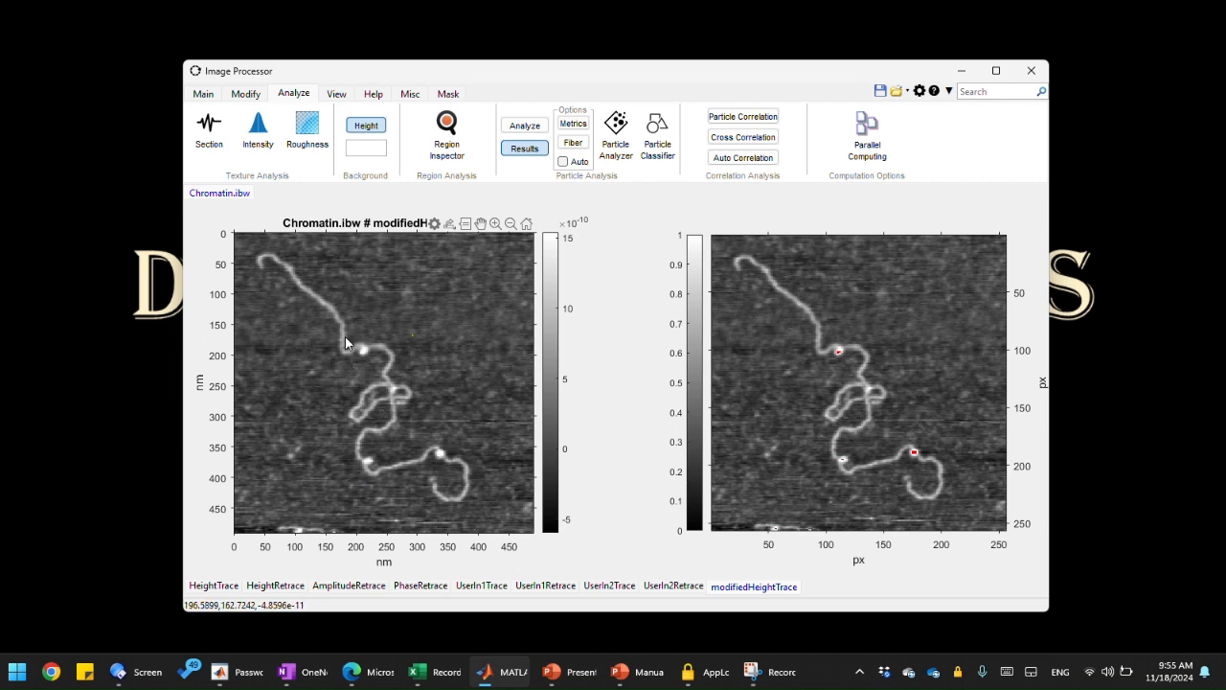
Draw a region about 49 by 49 nm around the uppermost bright particle on the chromatin strand and save it as an ROI
left_click_drag(366, 356, 378, 365)
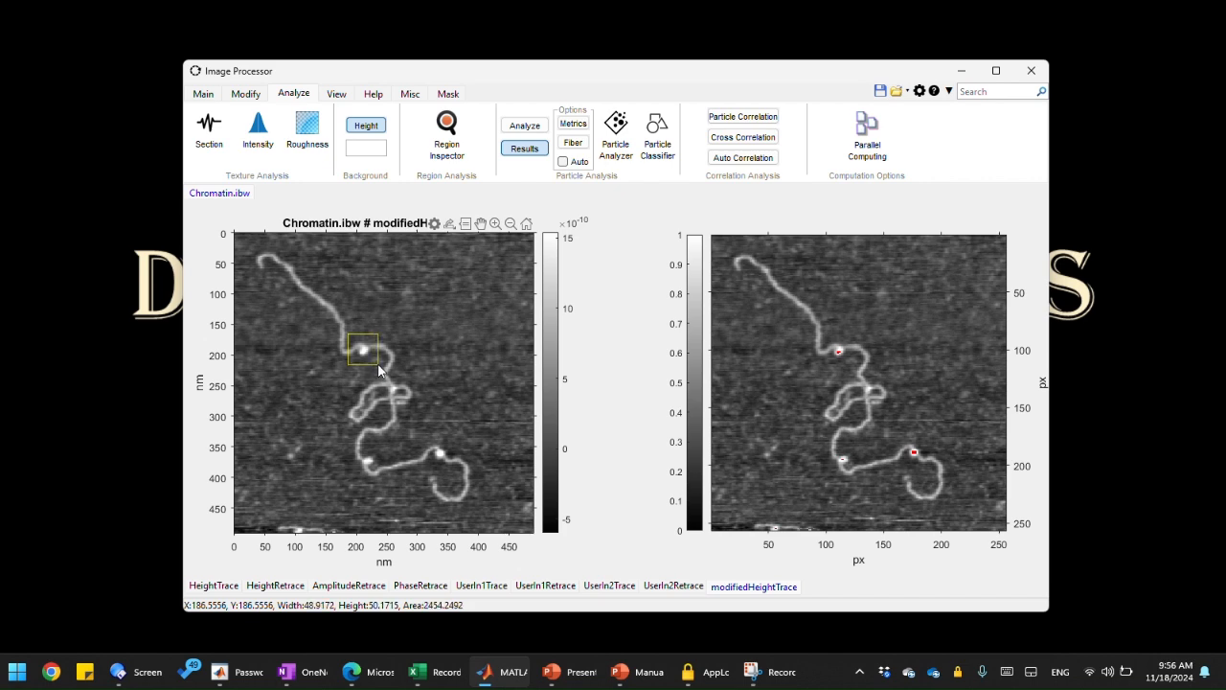
right_click(380, 370)
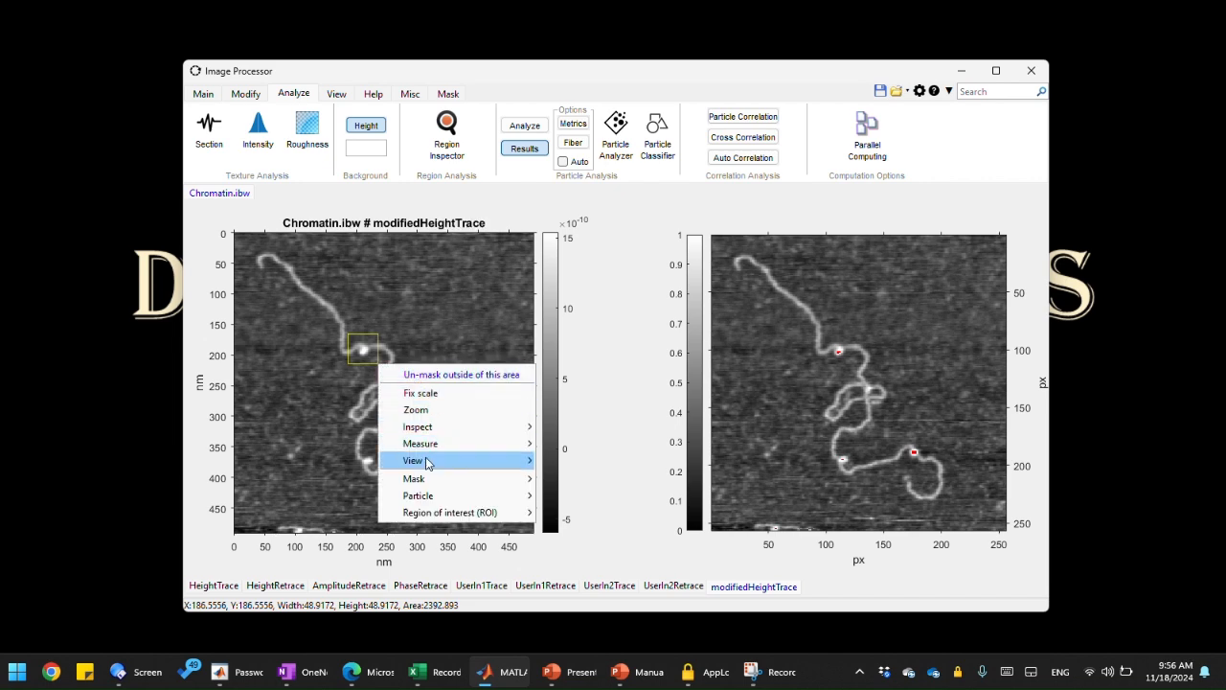
mouse_move(450, 513)
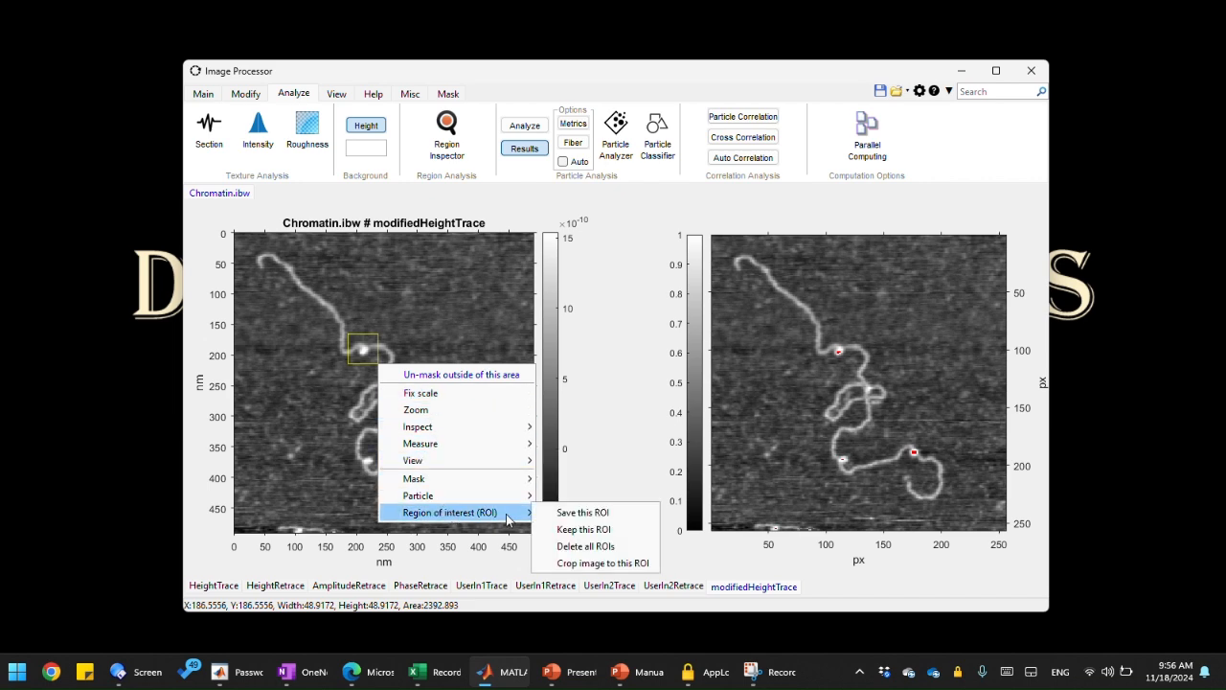
left_click(612, 517)
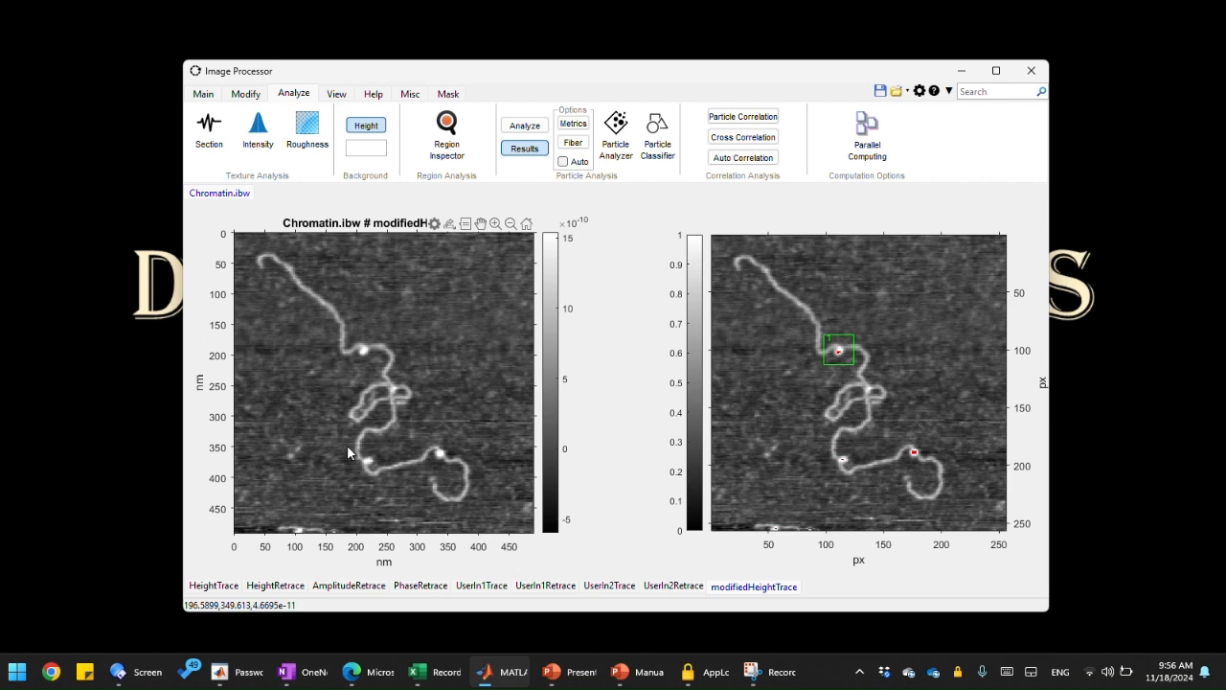
Save two more ROIs, one about 53 by 52 nm around the lower-left bright particle and one around the lower-right bright particle
left_click_drag(364, 462, 380, 477)
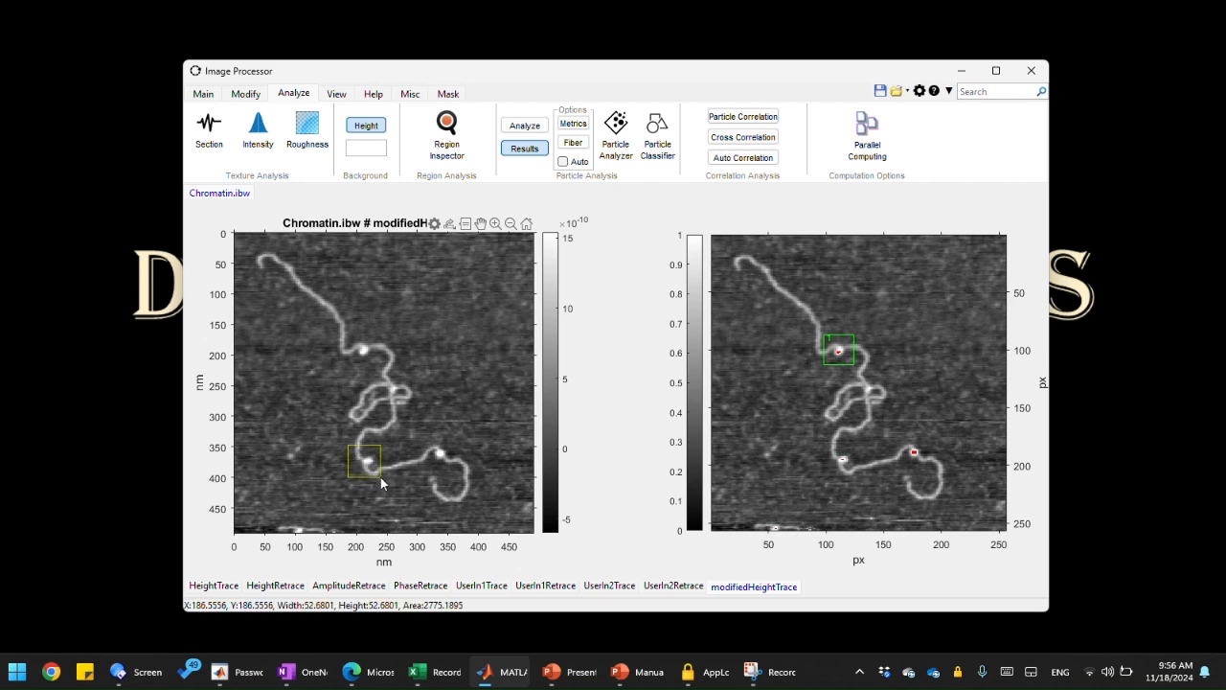
right_click(381, 477)
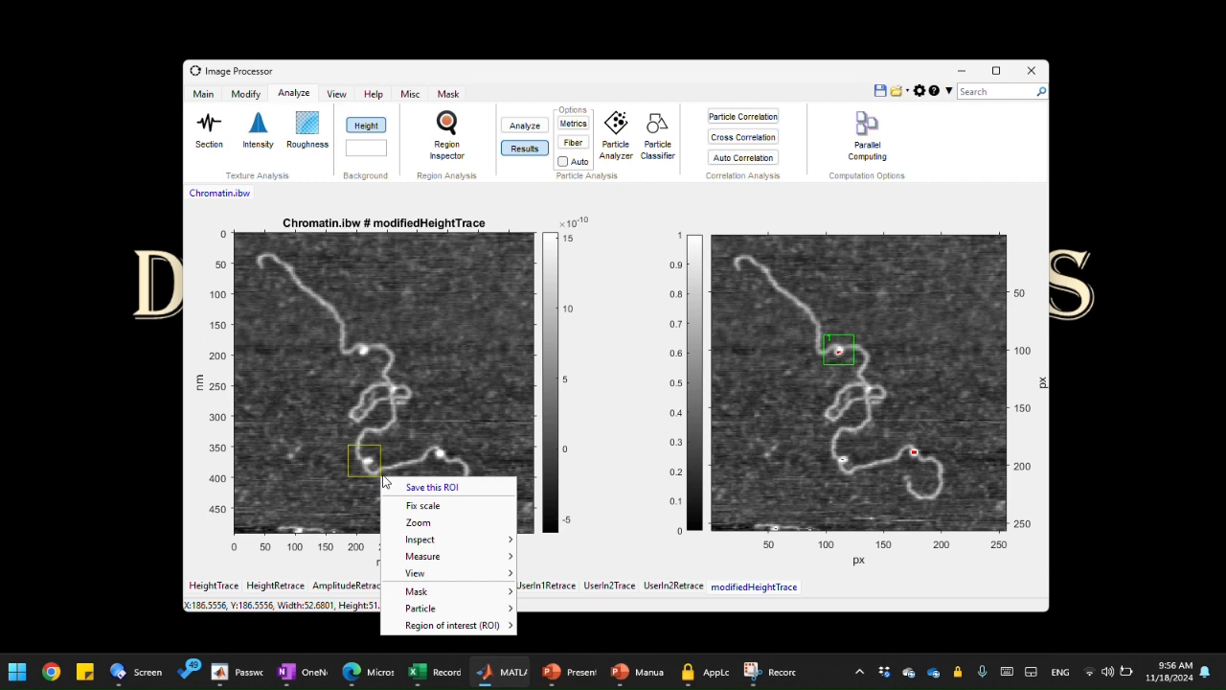
left_click(436, 489)
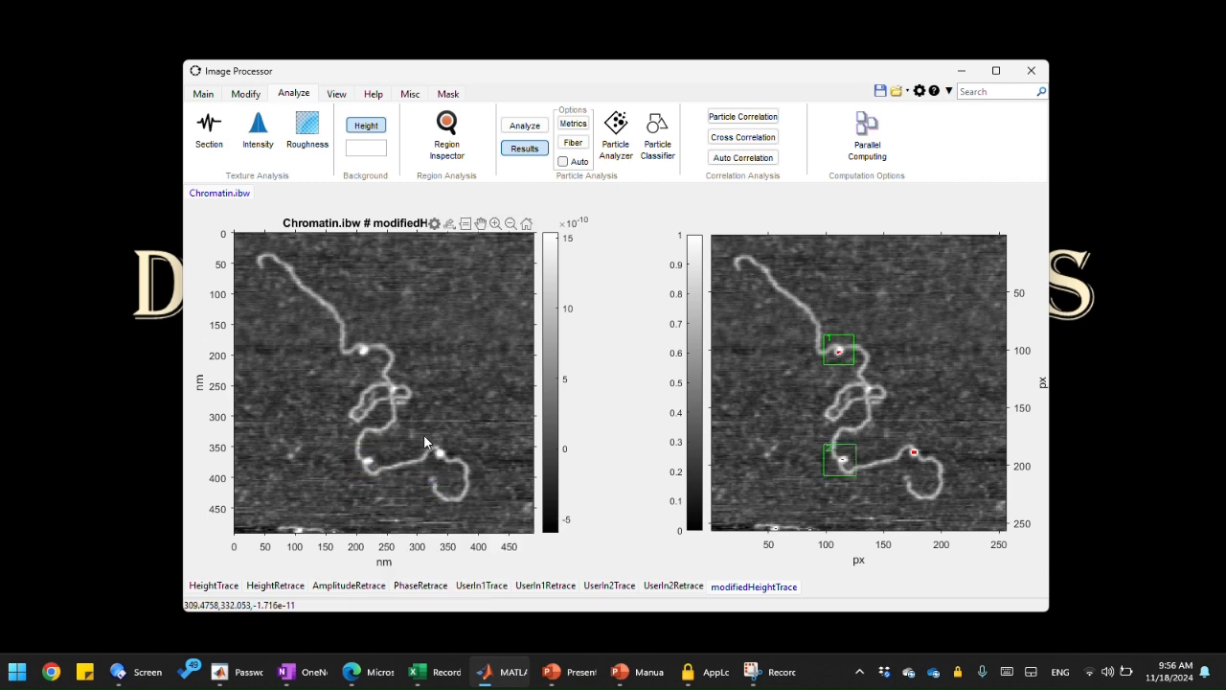
left_click_drag(424, 436, 451, 468)
right_click(451, 470)
left_click(471, 473)
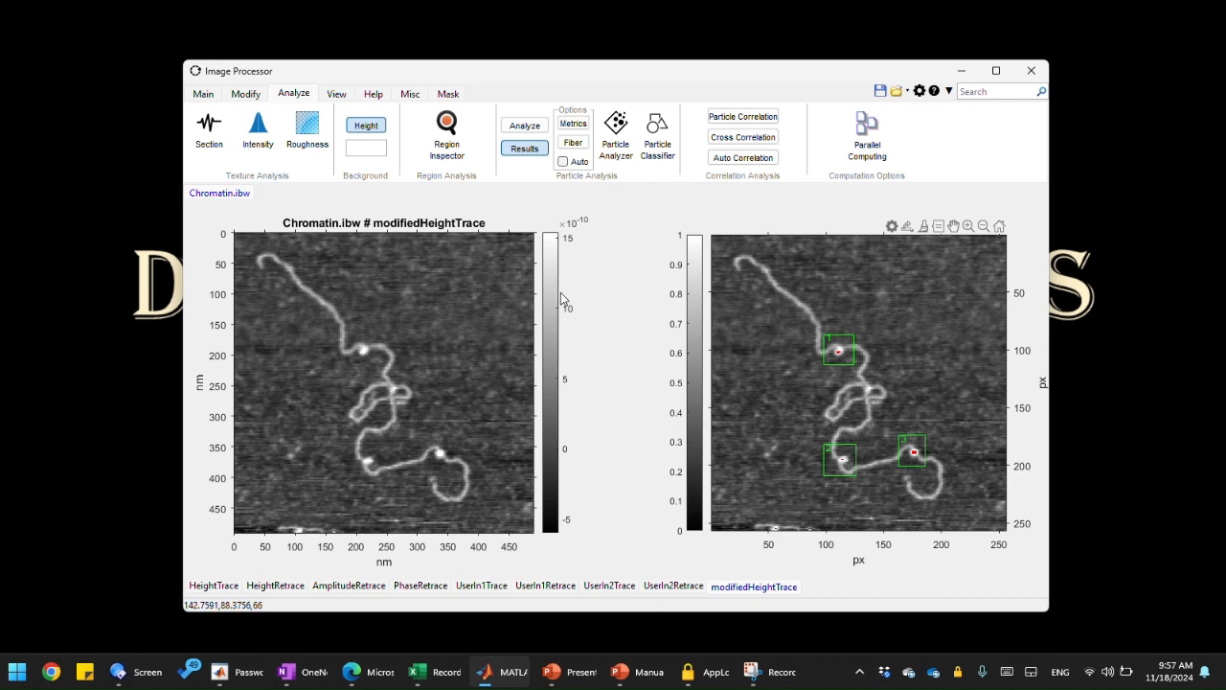
Apply the automatic mask threshold to the modifiedHeightTrace channel and select the threshold value
left_click(203, 94)
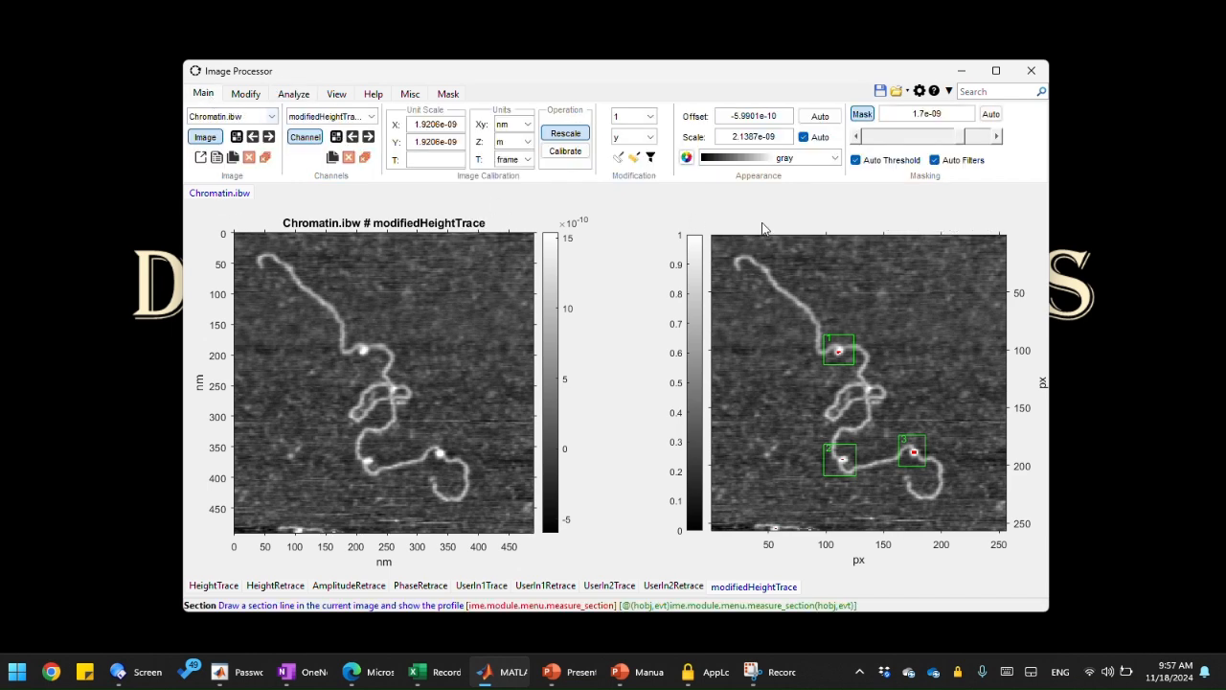
left_click(990, 114)
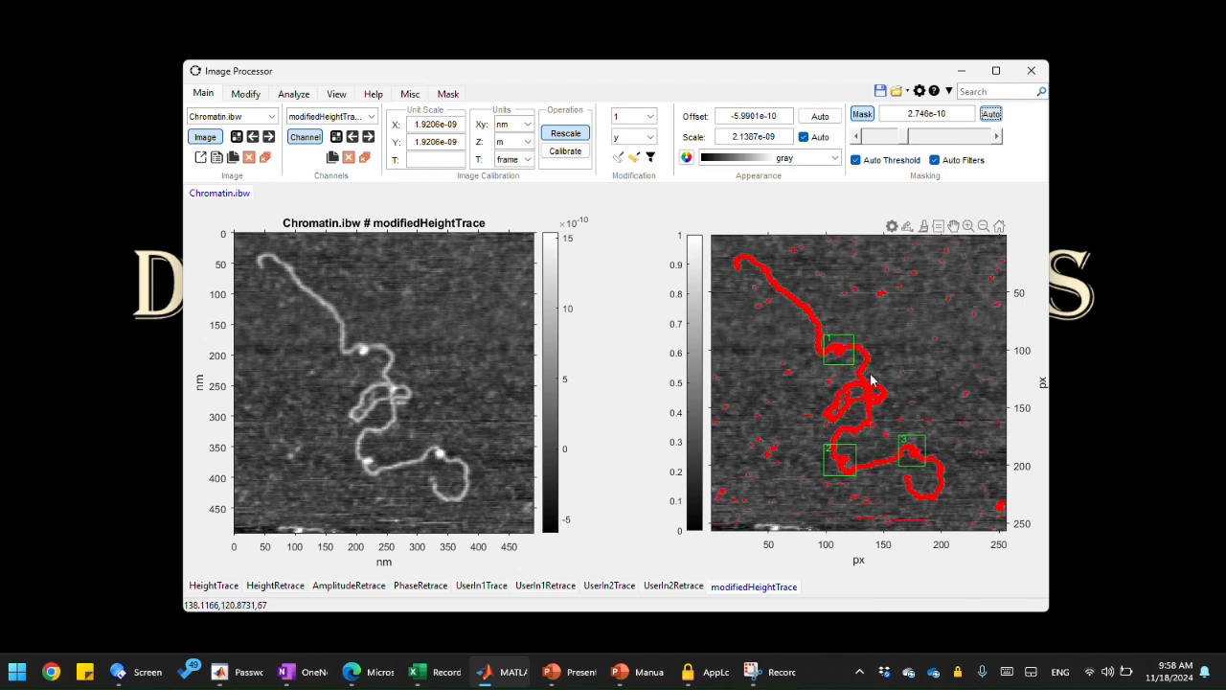
left_click(951, 114)
left_click_drag(950, 114, 907, 113)
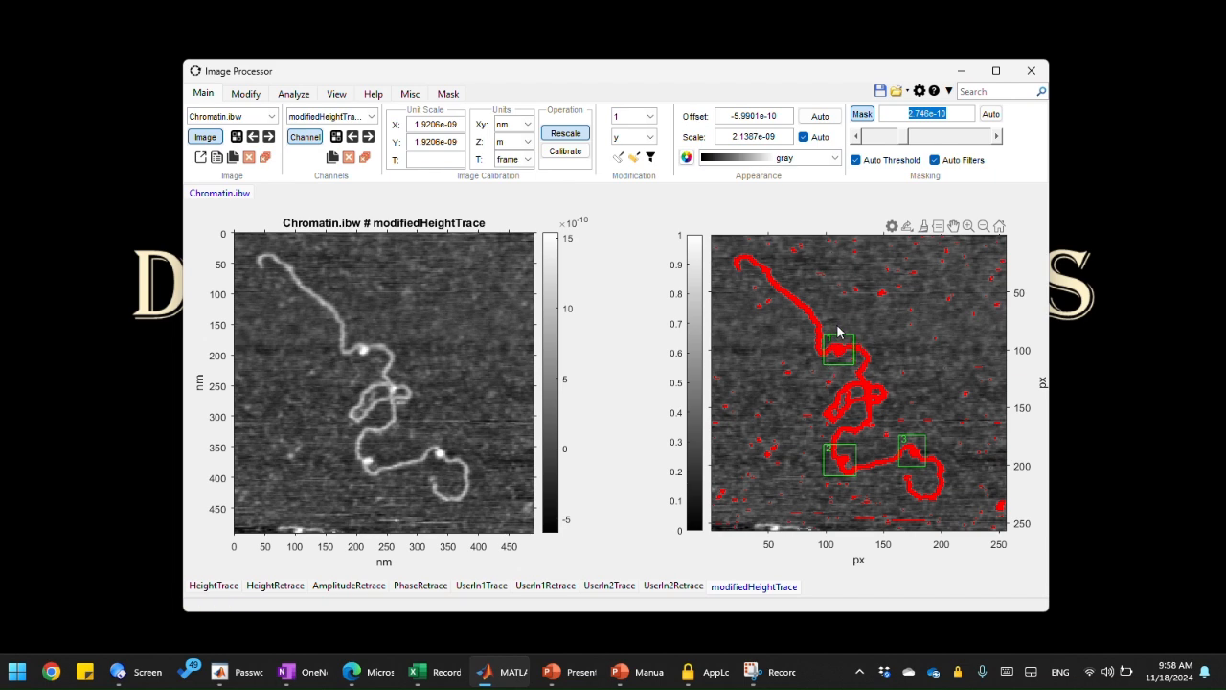
scroll(833, 353, "up", 5)
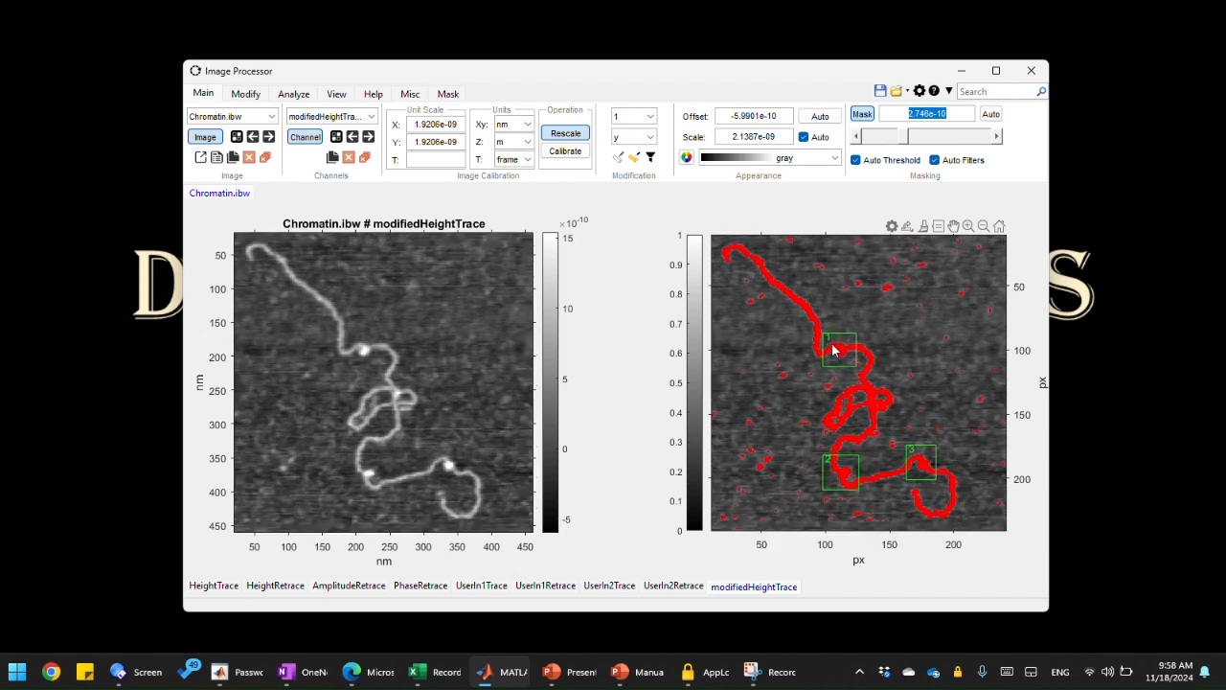
scroll(833, 353, "up", 3)
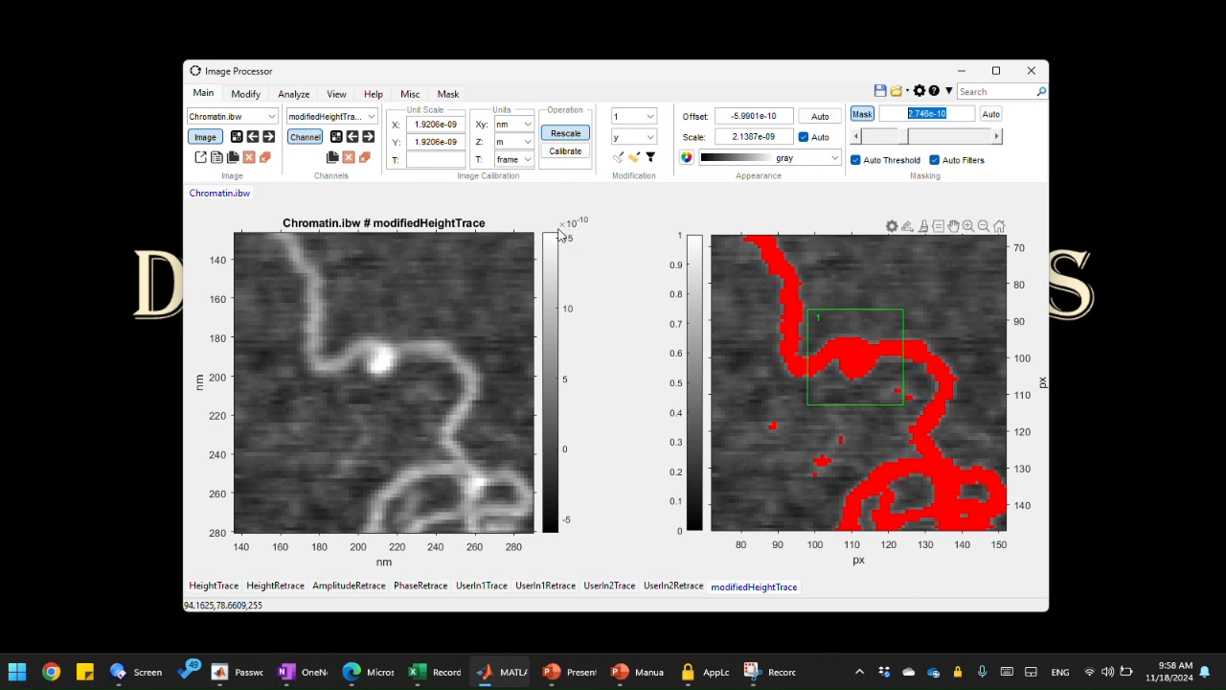
Run Particle Correlation with Saved region of interests as the particle source and a mask threshold of 2.746e-10
left_click(291, 96)
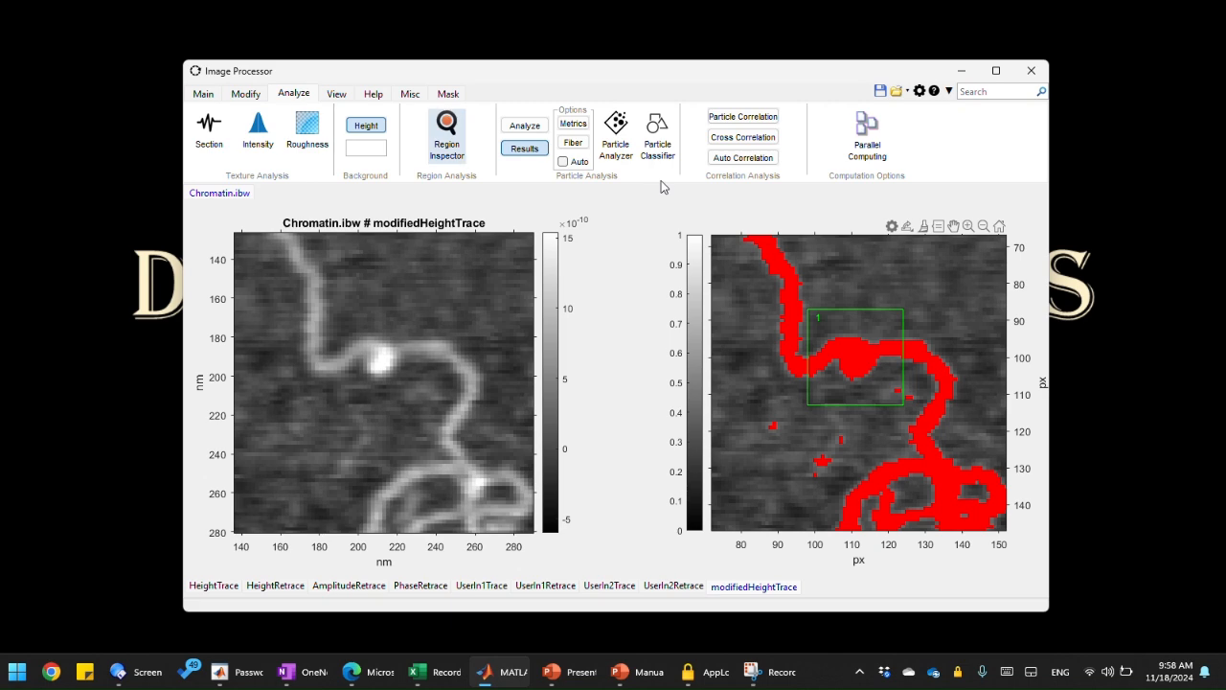
left_click(718, 117)
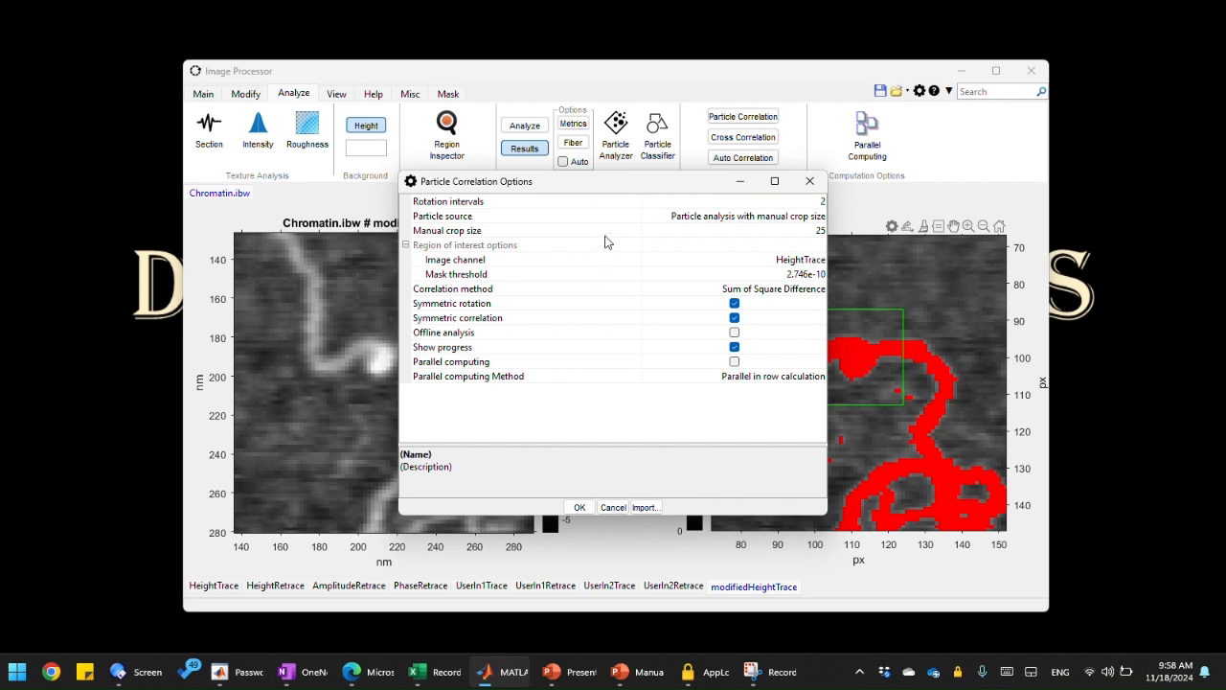
left_click(704, 218)
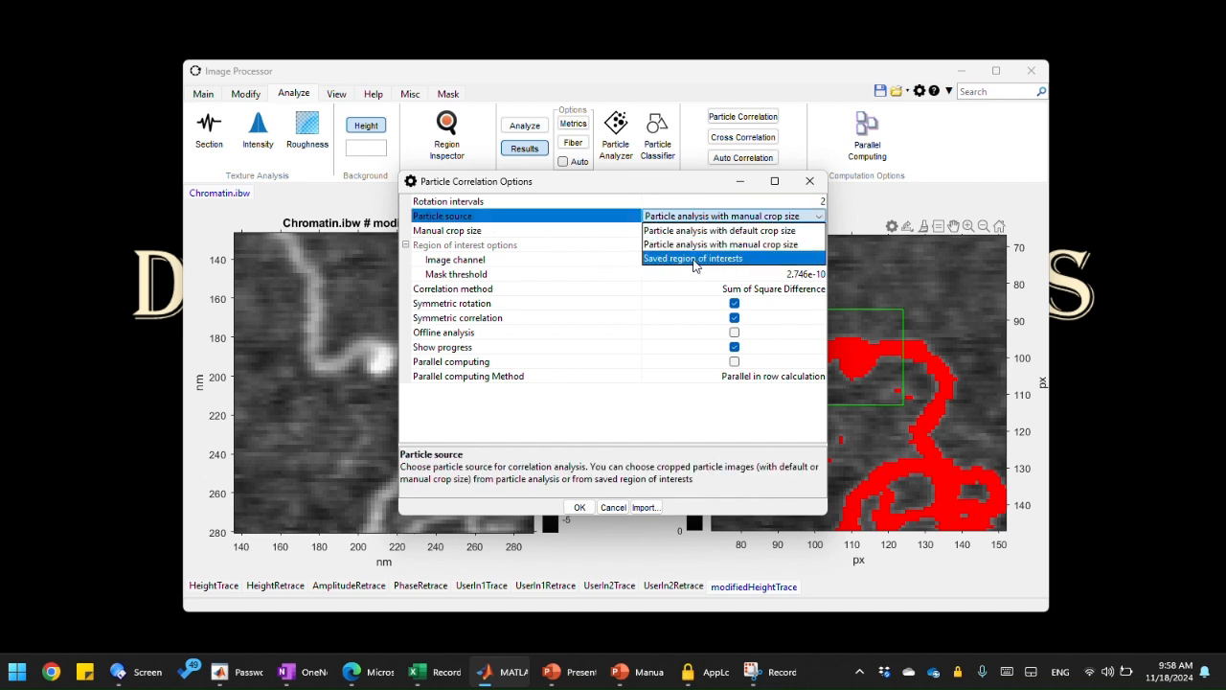
left_click(695, 259)
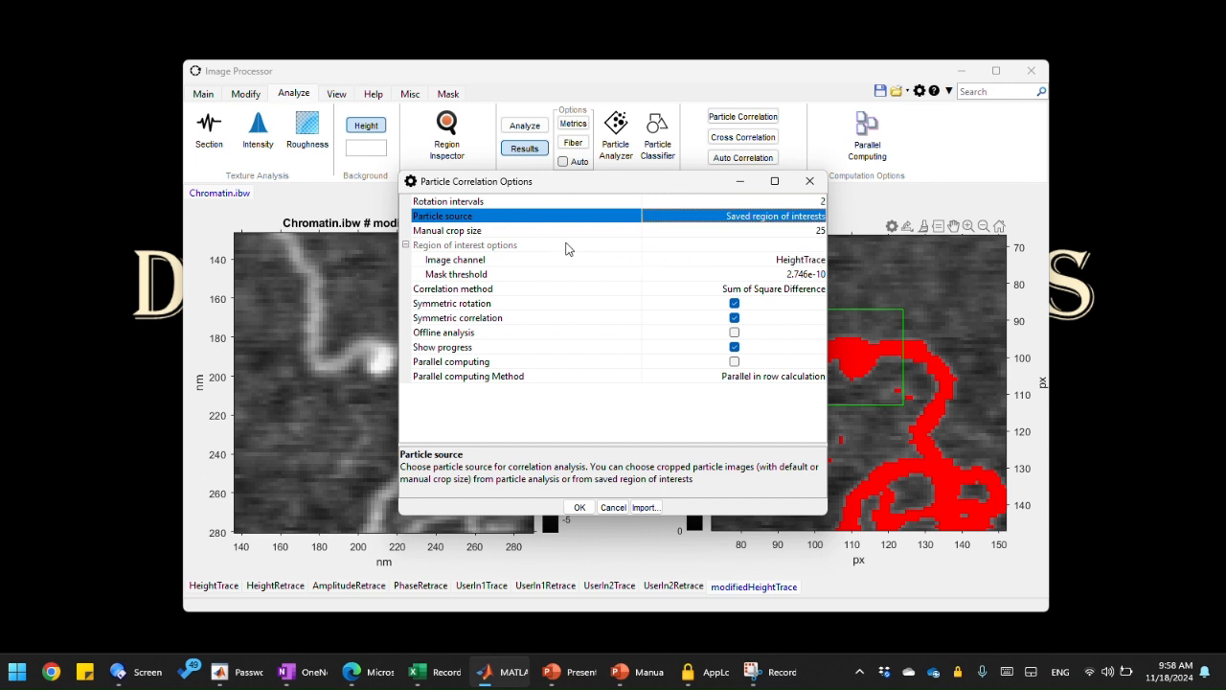
left_click(798, 274)
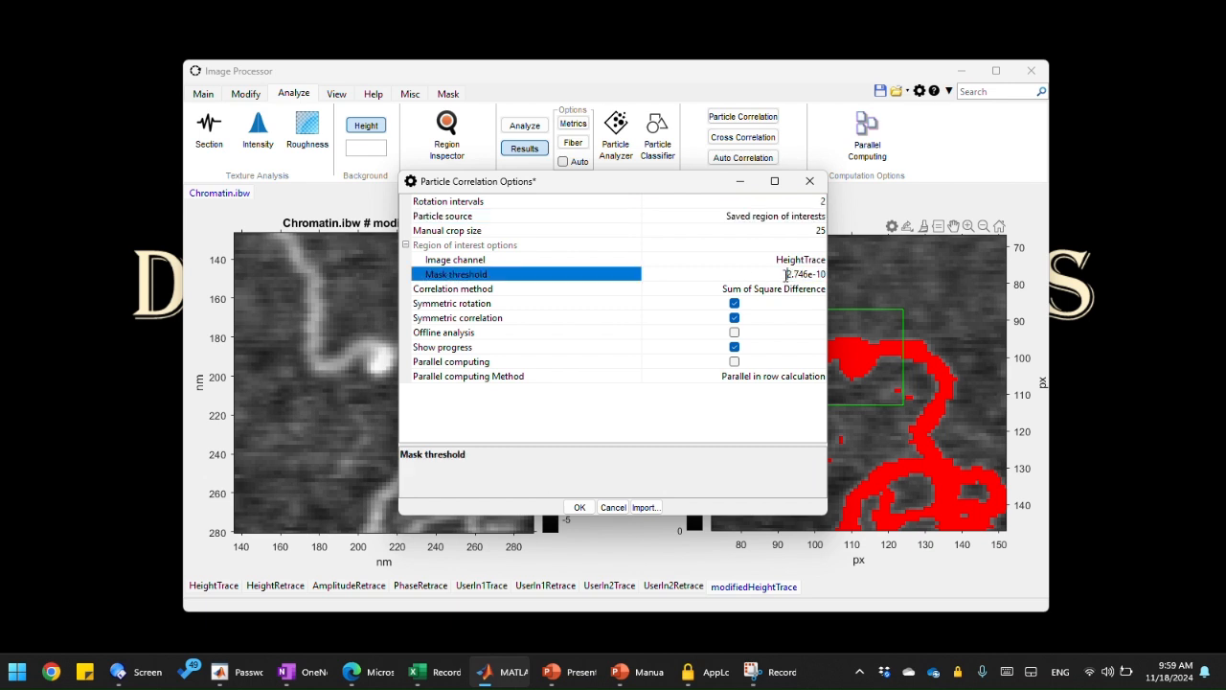
left_click(805, 275)
left_click(579, 509)
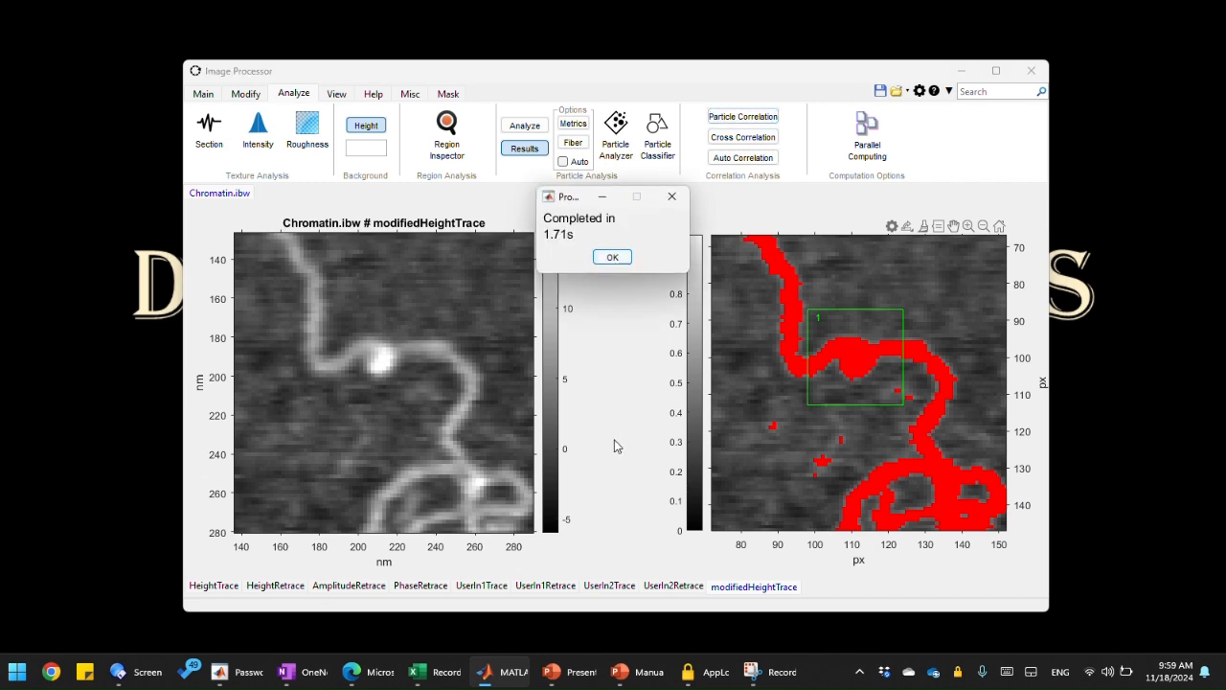
left_click(612, 257)
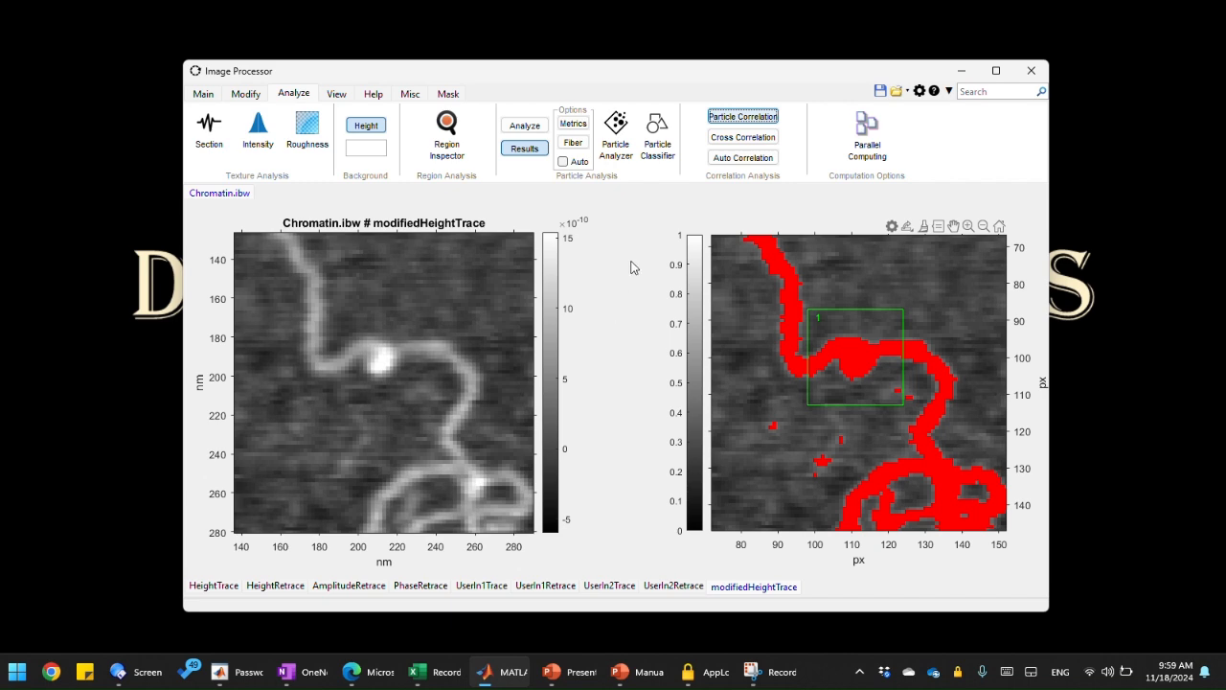
Export the regions of interest from all images to the Particle Classifier without saving the classifier's current analysis
scroll(765, 325, "down", 5)
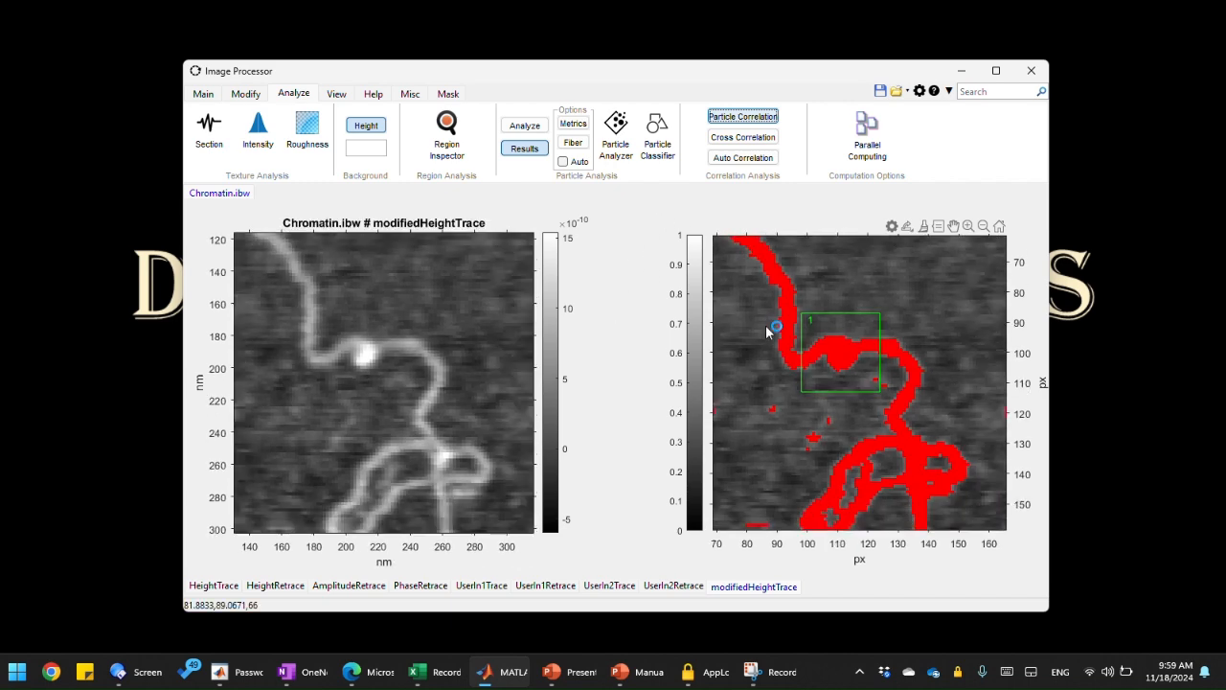
scroll(765, 333, "down", 4)
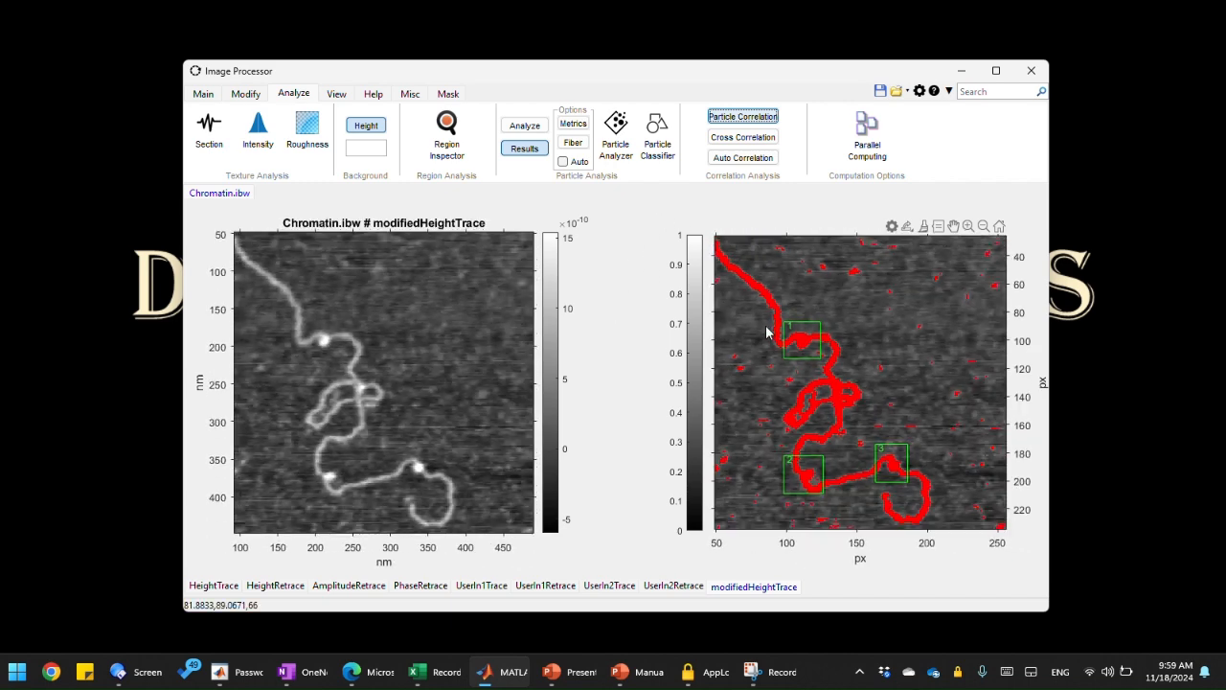
scroll(765, 325, "down", 2)
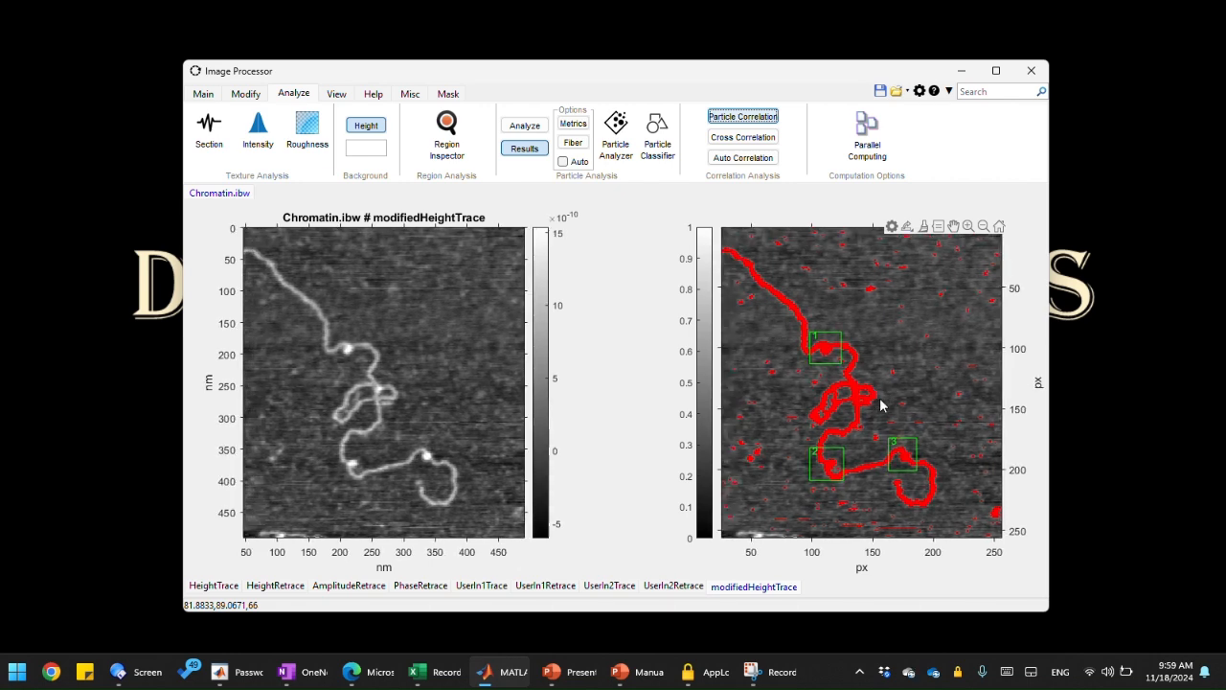
left_click(661, 151)
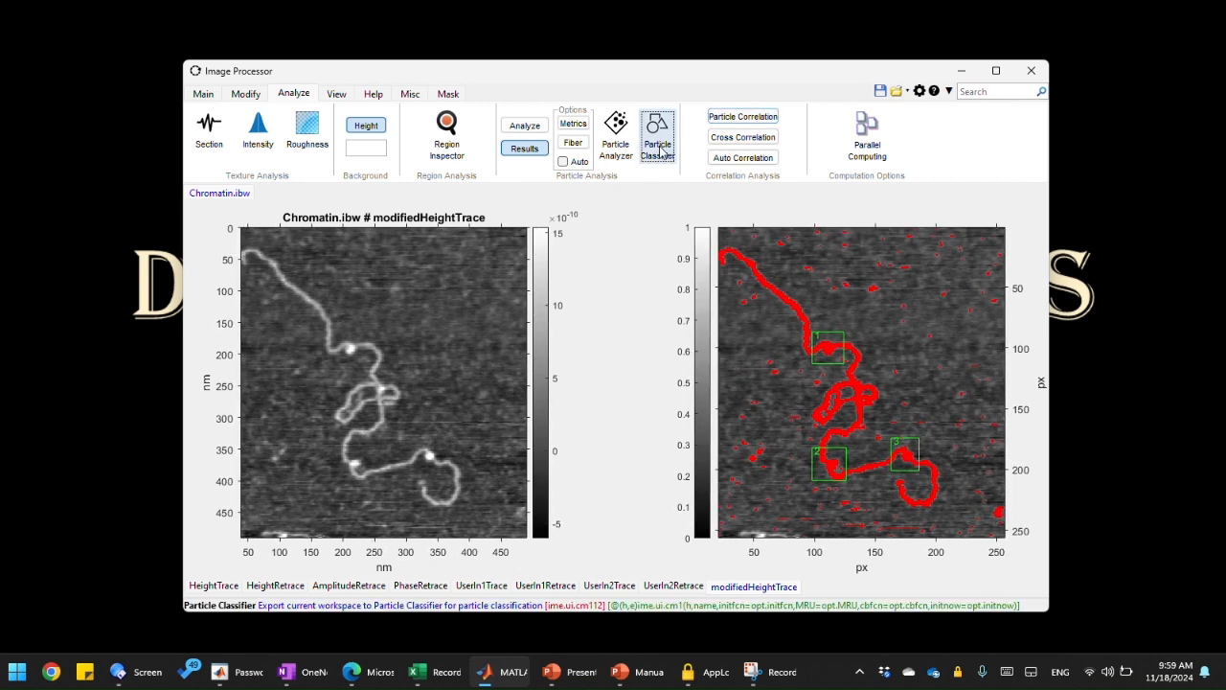
mouse_move(682, 176)
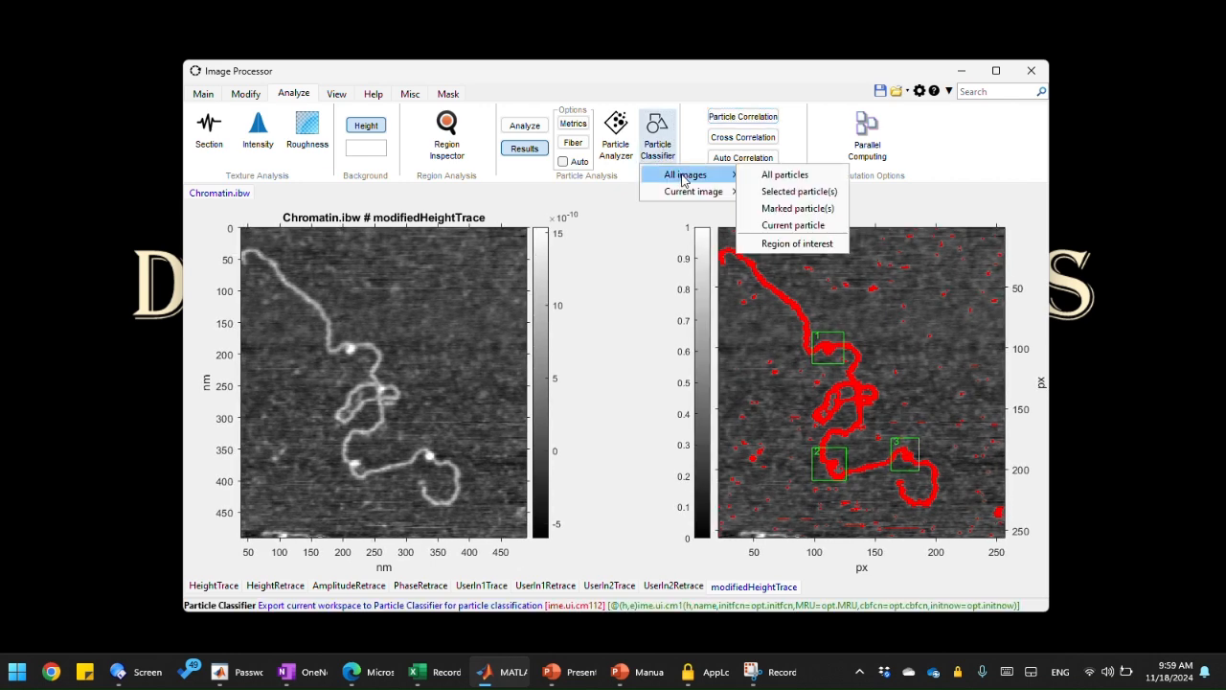
left_click(802, 246)
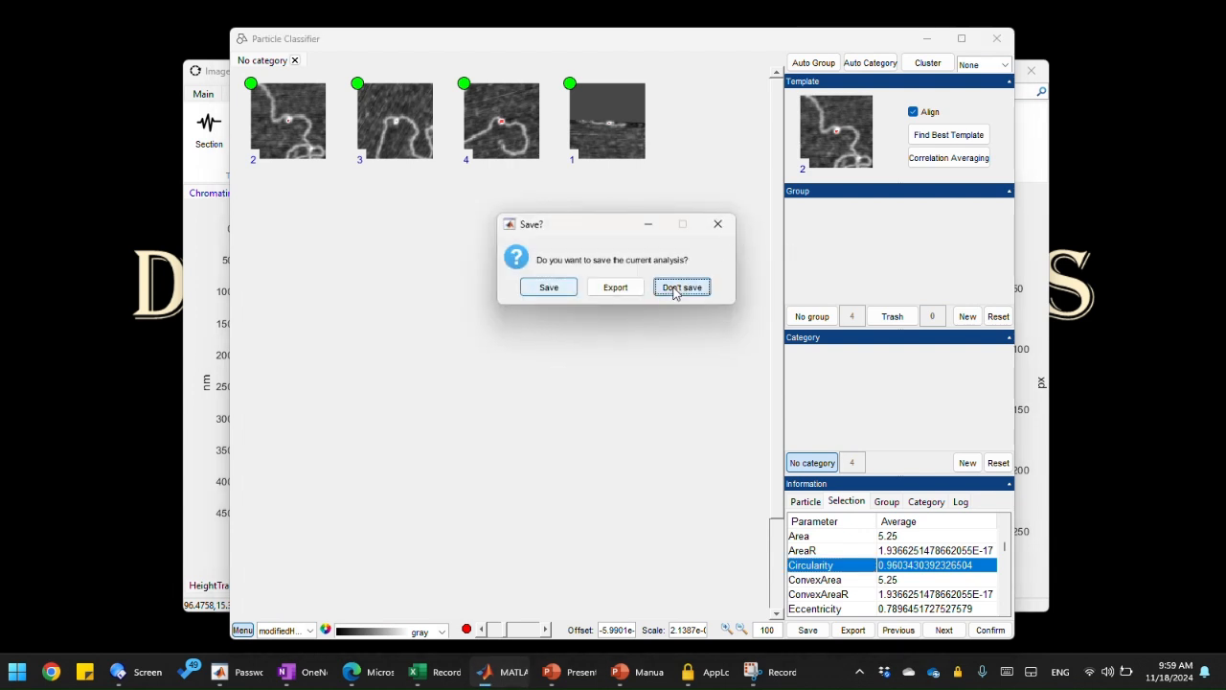
left_click(678, 285)
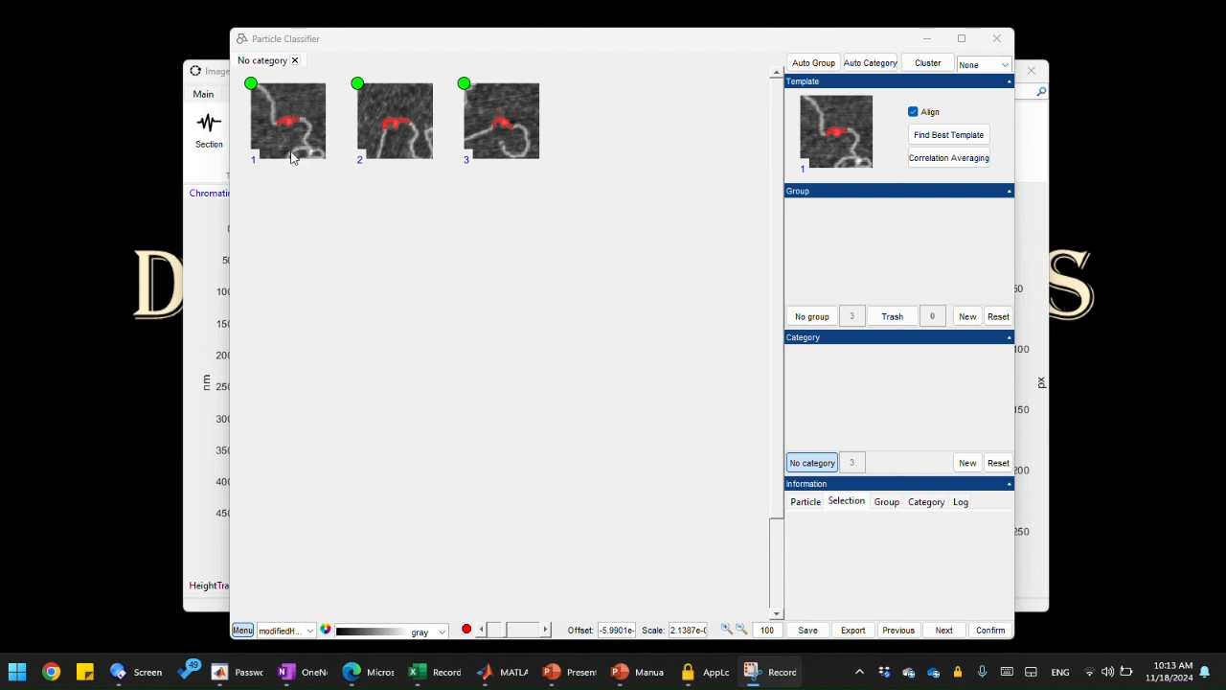
Make the red mask overlay on the particle images more transparent and set the image display size to 200
left_click(523, 630)
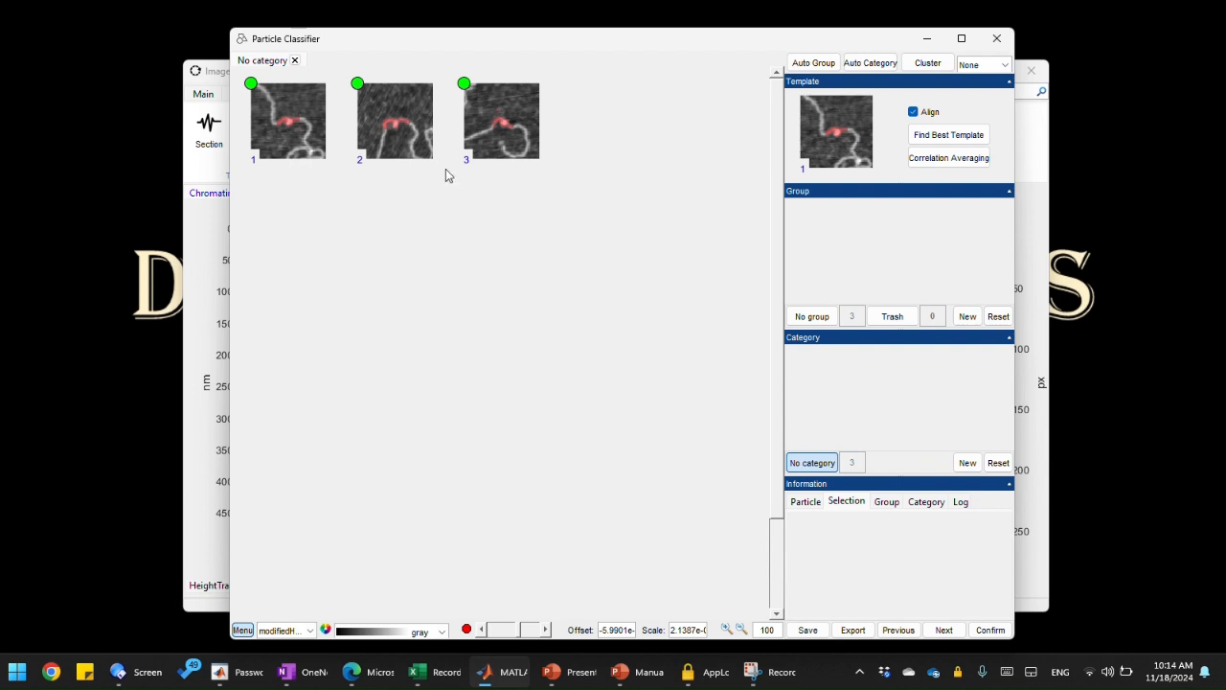
left_click(840, 505)
left_click_drag(777, 631, 740, 632)
type("200")
left_click(607, 360)
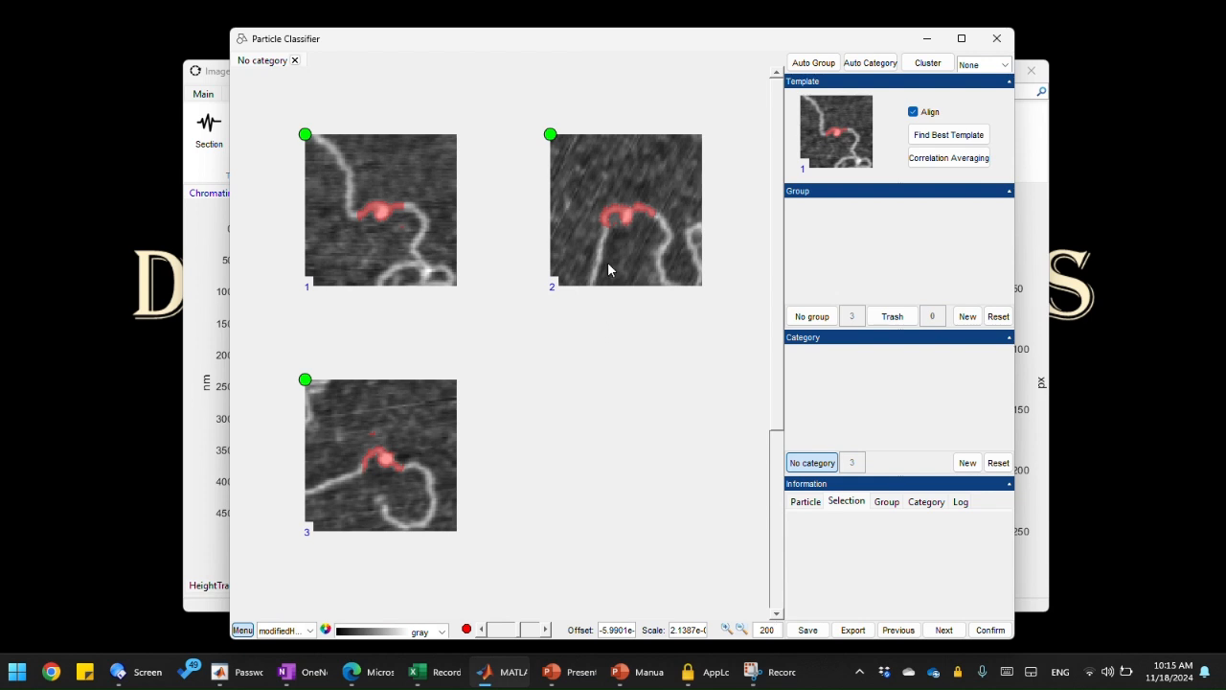